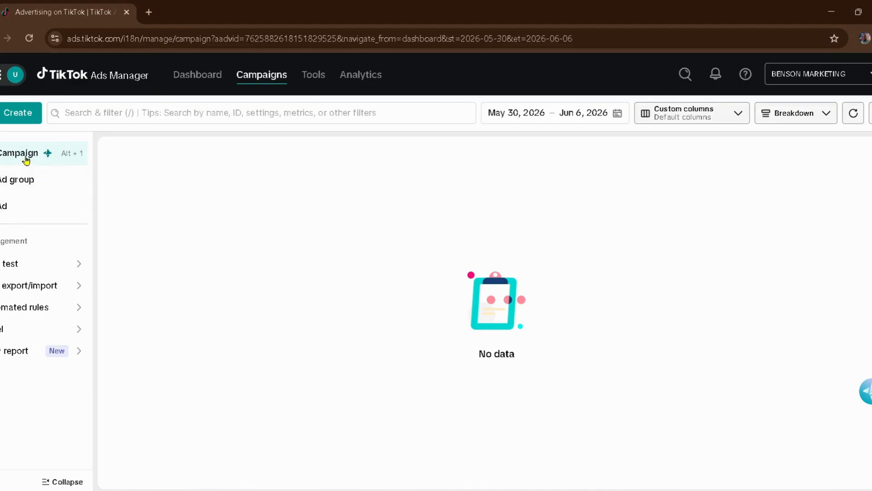
# Start a new campaign in the full version of Ads Manager with Community interaction as the advertising objective
pyautogui.click(18, 120)
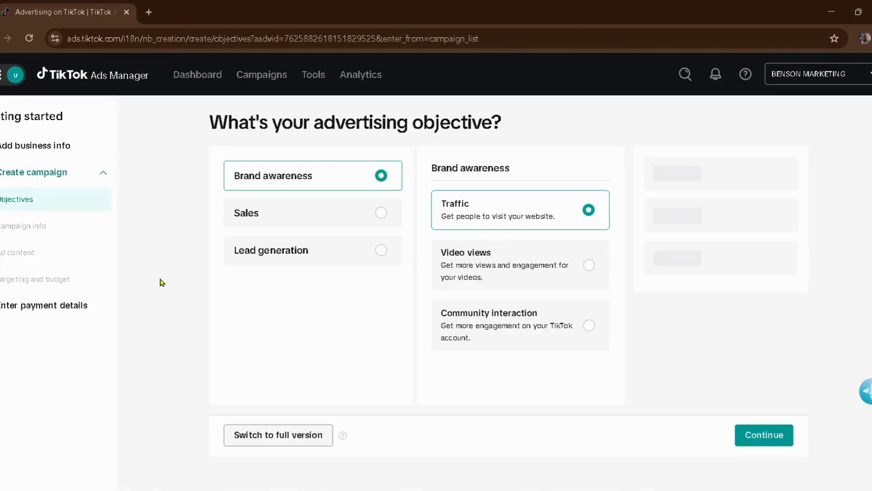
pyautogui.click(271, 439)
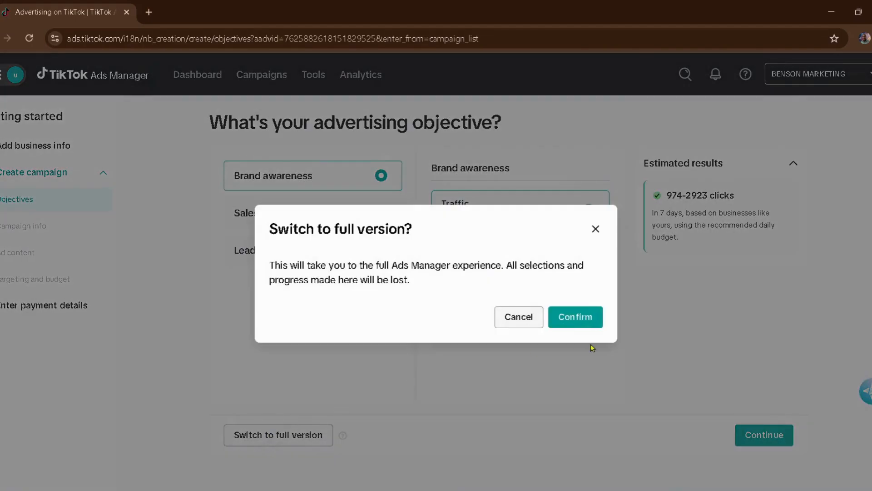
pyautogui.click(577, 317)
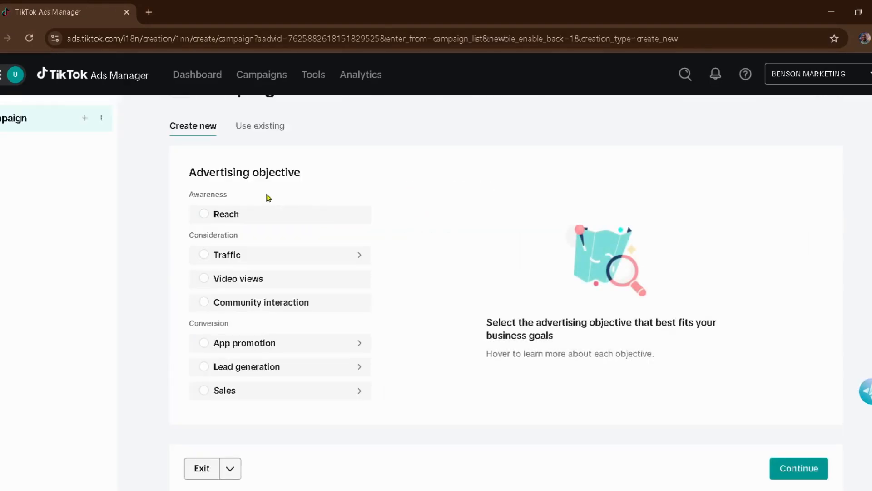
pyautogui.click(293, 311)
# Replace the default campaign name with FOLLOWERS ADS
pyautogui.scroll(-5, 320, 331)
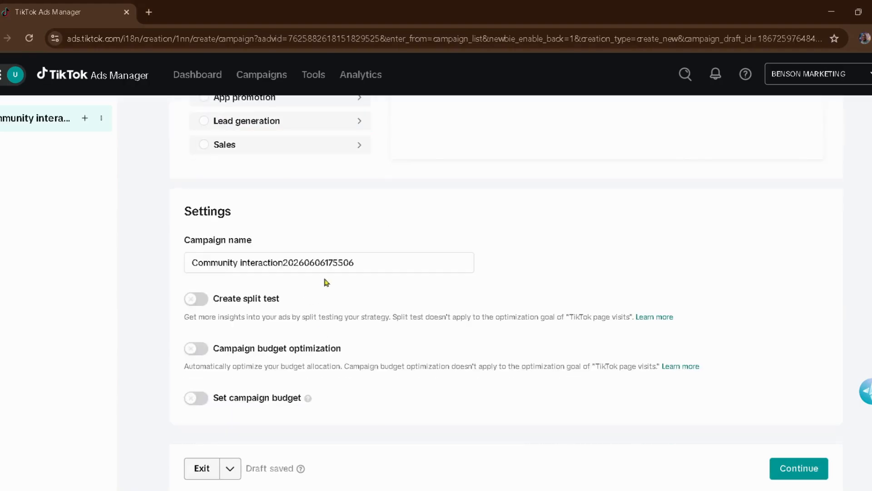
pyautogui.click(353, 262)
pyautogui.press('BackSpace')
pyautogui.press('BackSpace')
pyautogui.press('BackSpace')
pyautogui.press('BackSpace')
pyautogui.press('BackSpace')
pyautogui.press('BackSpace')
pyautogui.press('BackSpace')
pyautogui.press('BackSpace')
pyautogui.press('BackSpace')
pyautogui.press('BackSpace')
pyautogui.press('BackSpace')
pyautogui.press('BackSpace')
pyautogui.press('BackSpace')
pyautogui.press('BackSpace')
pyautogui.press('BackSpace')
pyautogui.press('BackSpace')
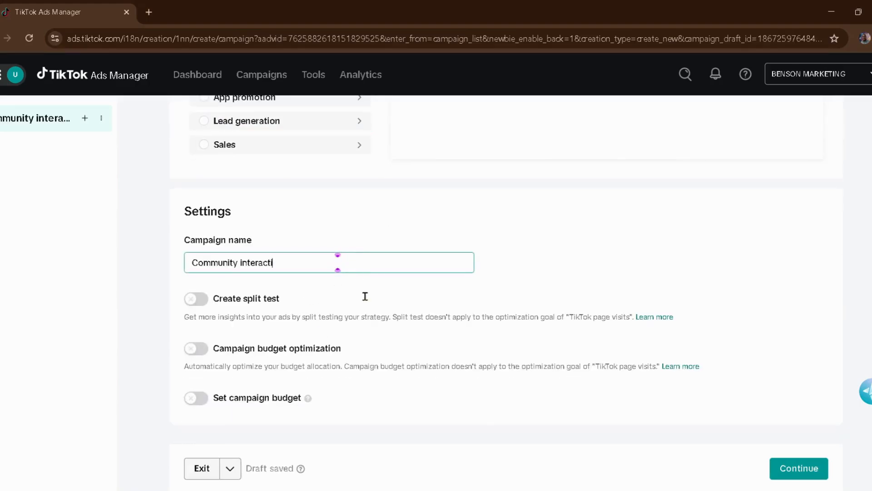
pyautogui.press('BackSpace')
pyautogui.press('BackSpace')
pyautogui.press('BackSpace')
pyautogui.press('BackSpace')
pyautogui.press('BackSpace')
pyautogui.press('BackSpace')
pyautogui.press('BackSpace')
pyautogui.press('BackSpace')
pyautogui.press('BackSpace')
pyautogui.press('BackSpace')
pyautogui.press('BackSpace')
pyautogui.press('BackSpace')
pyautogui.press('BackSpace')
pyautogui.press('BackSpace')
pyautogui.press('BackSpace')
pyautogui.press('BackSpace')
pyautogui.press('BackSpace')
pyautogui.press('BackSpace')
pyautogui.press('BackSpace')
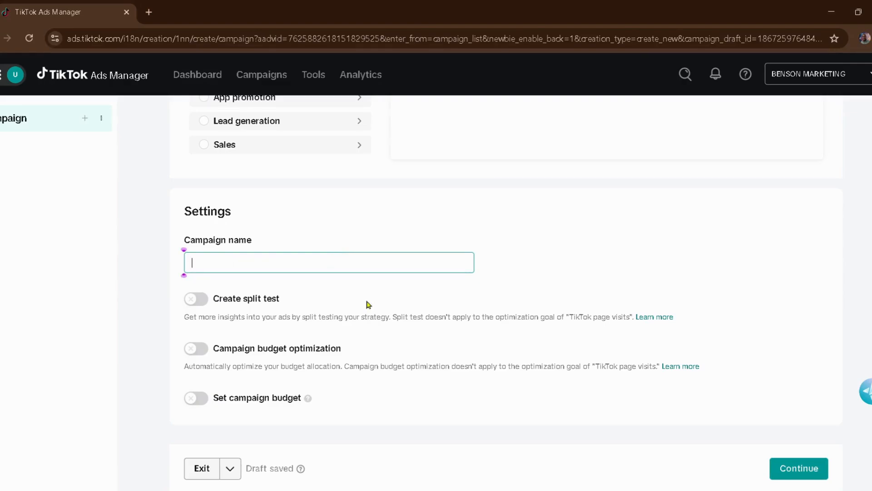
pyautogui.write('FOLLOWERA')
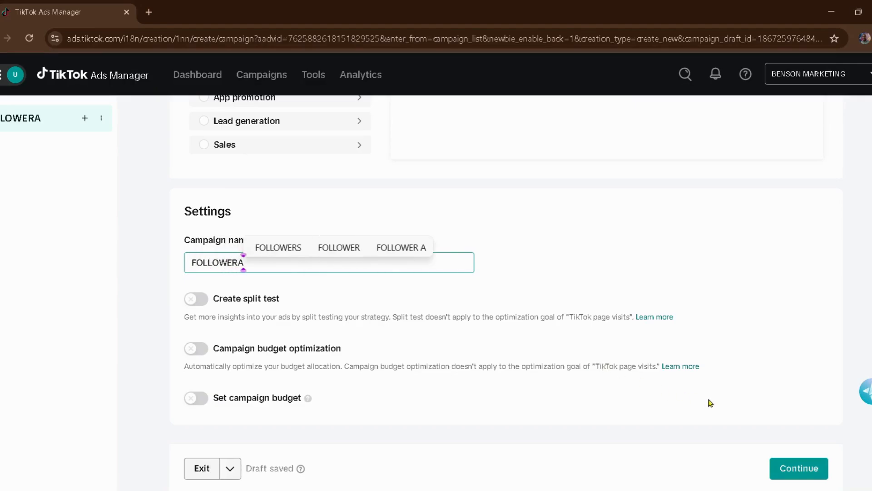
pyautogui.press('BackSpace')
pyautogui.write('S')
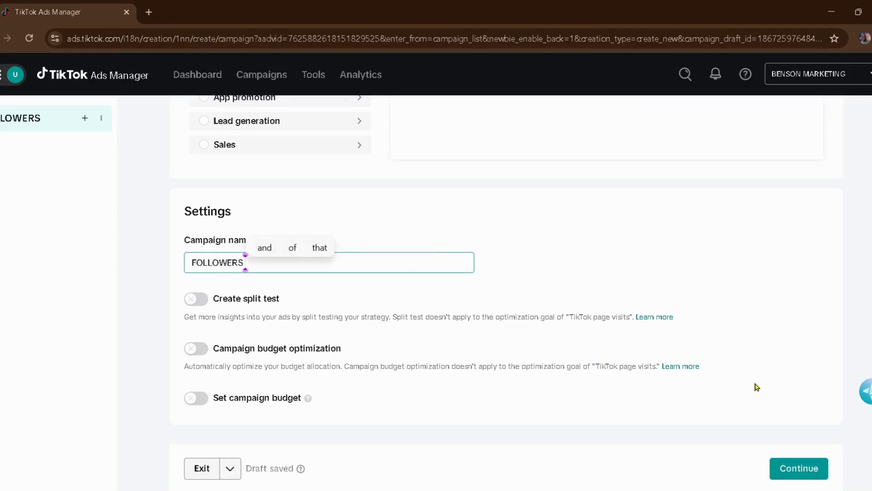
pyautogui.write(' ADS')
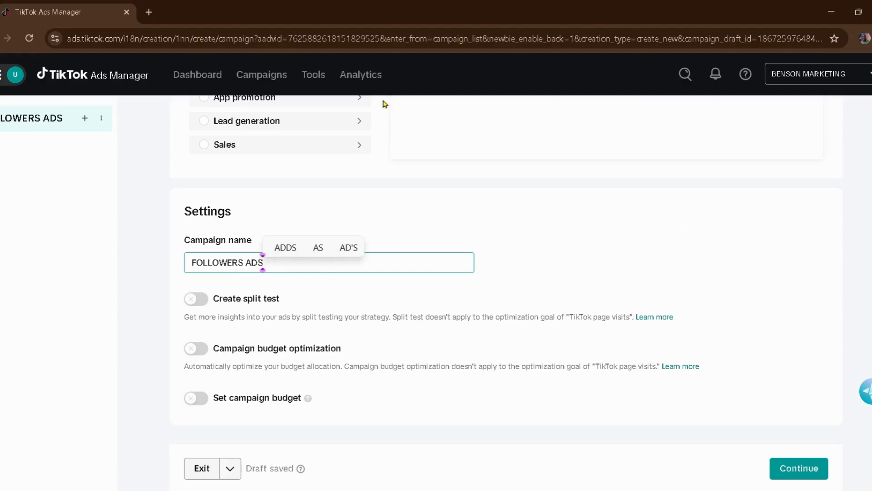
# Copy the campaign name and continue to the ad group settings
pyautogui.moveTo(189, 263); pyautogui.dragTo(332, 264)
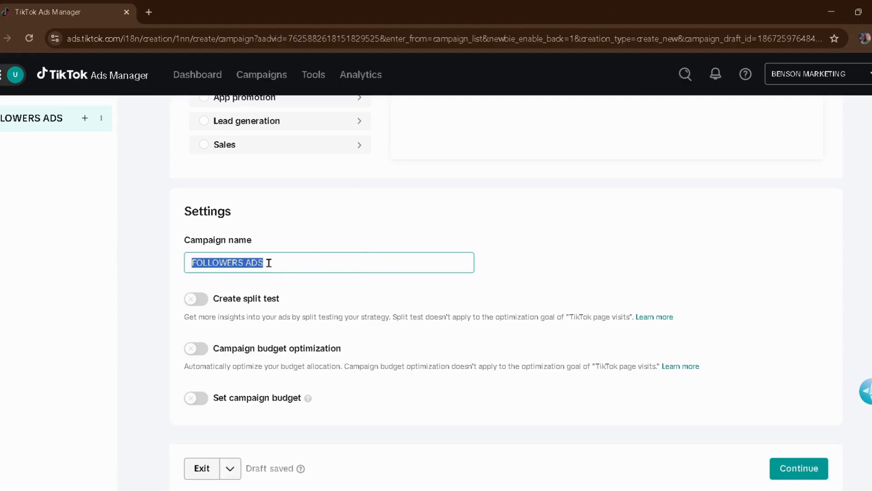
pyautogui.rightClick(249, 263)
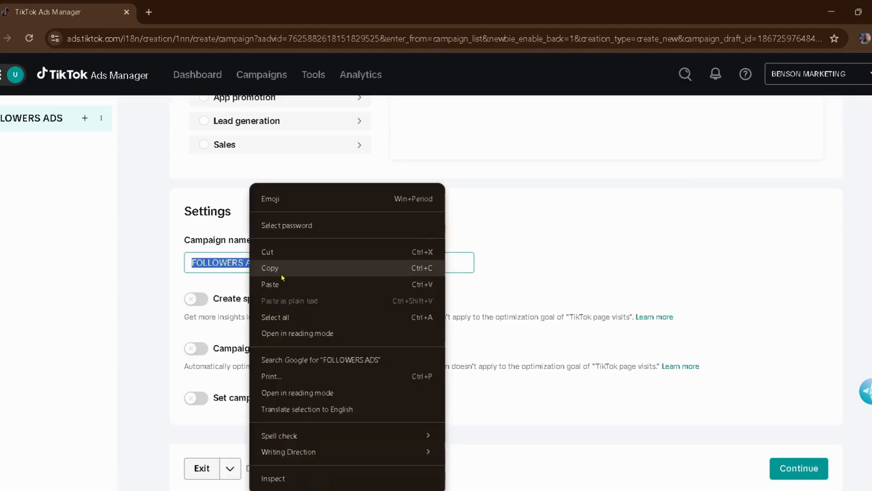
pyautogui.click(281, 270)
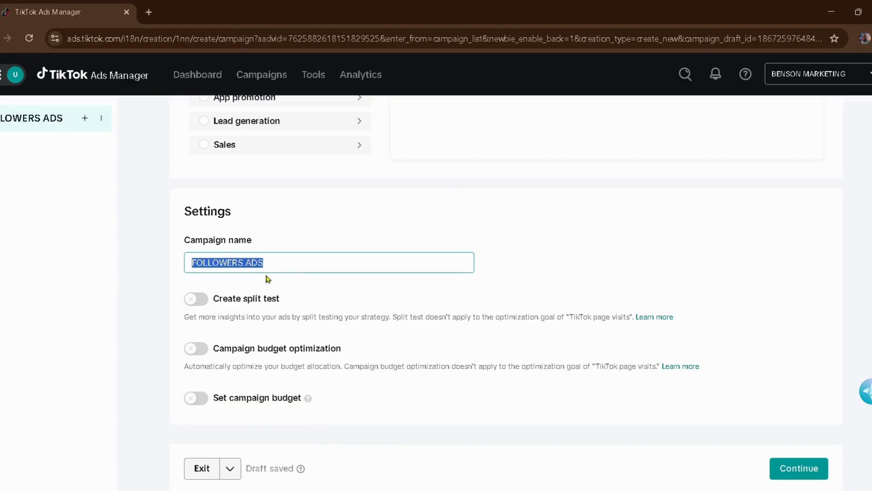
pyautogui.click(813, 468)
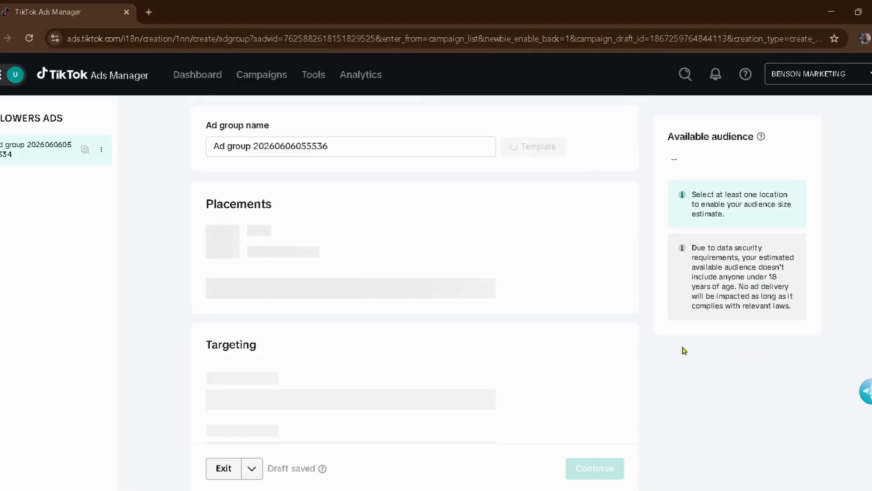
# Replace the default ad group name with the copied text FOLLOWERS ADS
pyautogui.click(334, 145)
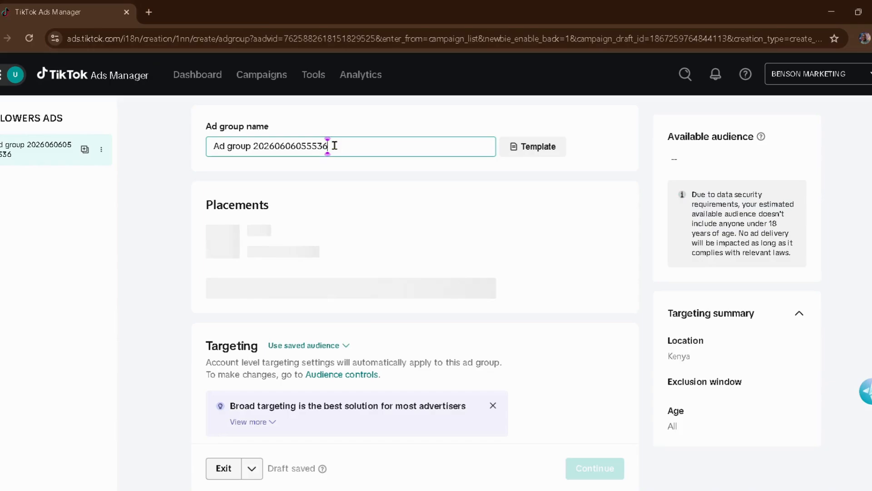
pyautogui.press('BackSpace')
pyautogui.press('BackSpace')
pyautogui.press('BackSpace')
pyautogui.press('BackSpace')
pyautogui.press('BackSpace')
pyautogui.press('BackSpace')
pyautogui.press('BackSpace')
pyautogui.press('BackSpace')
pyautogui.press('BackSpace')
pyautogui.press('BackSpace')
pyautogui.press('BackSpace')
pyautogui.press('BackSpace')
pyautogui.press('BackSpace')
pyautogui.press('BackSpace')
pyautogui.press('BackSpace')
pyautogui.press('BackSpace')
pyautogui.press('BackSpace')
pyautogui.press('BackSpace')
pyautogui.press('BackSpace')
pyautogui.press('BackSpace')
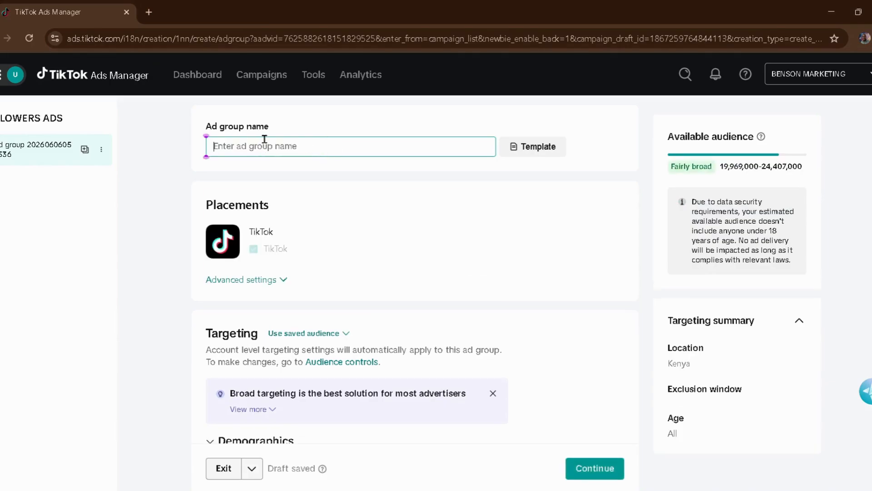
pyautogui.rightClick(264, 142)
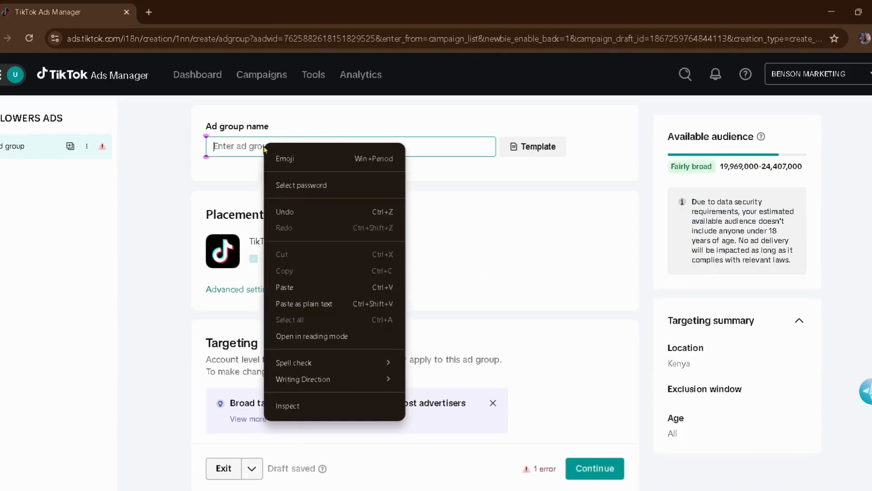
pyautogui.click(287, 287)
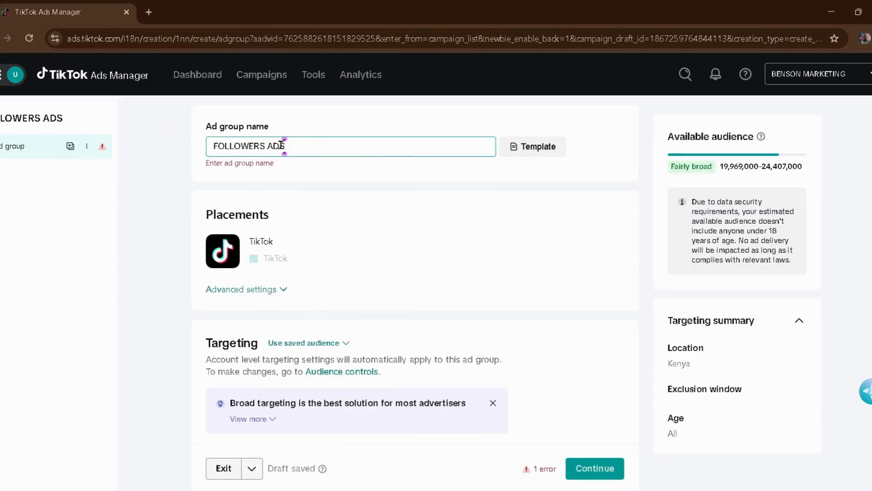
# Expand the advanced placement settings and review the ad group's demographics, languages, audience, interests and device targeting options
pyautogui.click(283, 279)
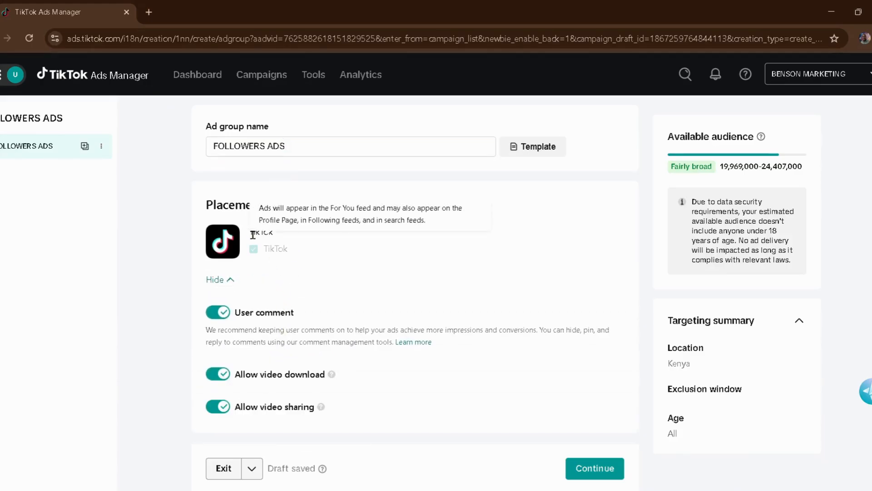
pyautogui.scroll(-5, 304, 287)
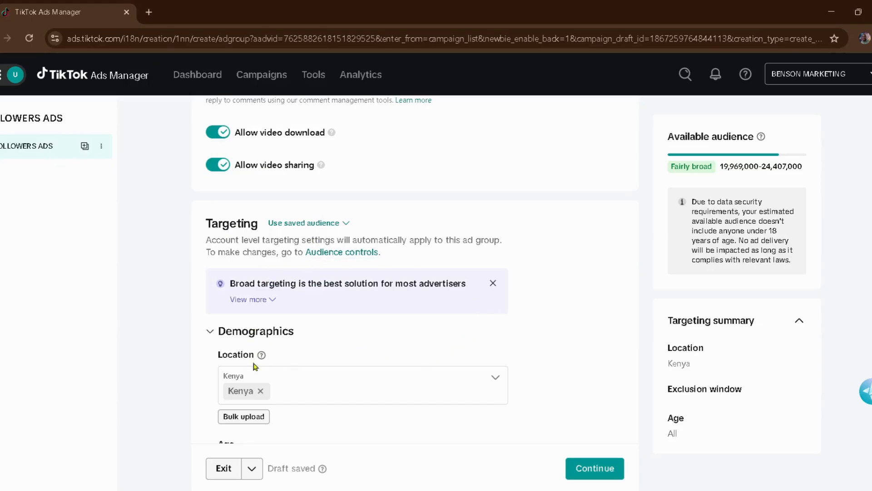
pyautogui.scroll(-3, 253, 367)
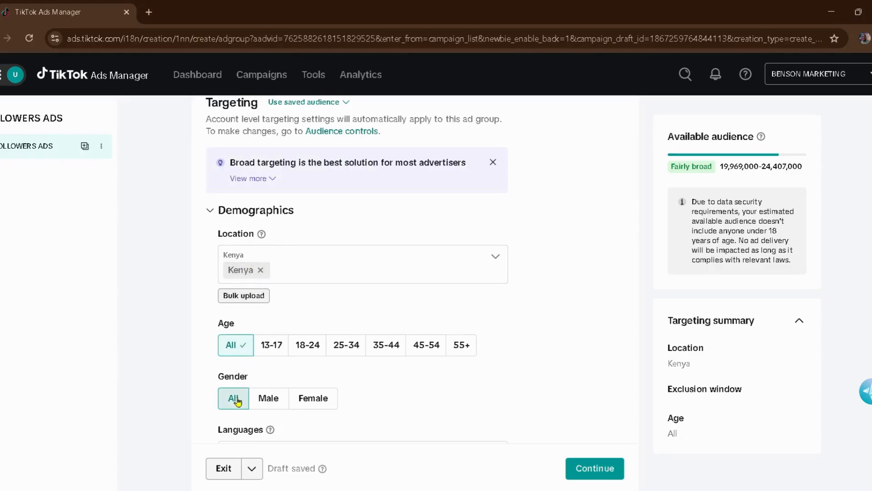
pyautogui.scroll(-3, 236, 399)
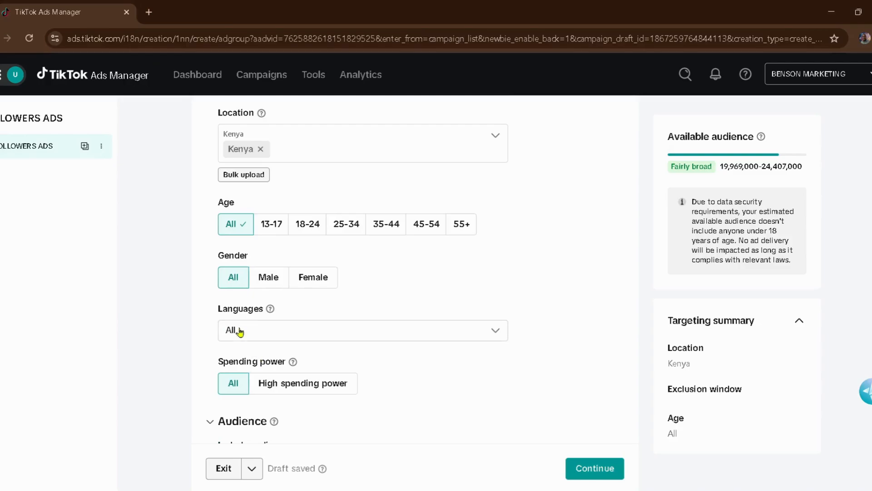
pyautogui.click(495, 337)
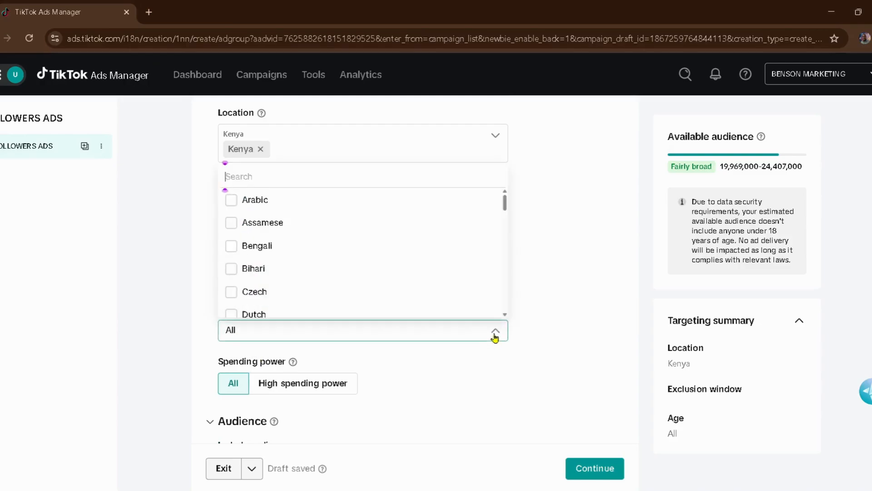
pyautogui.click(495, 337)
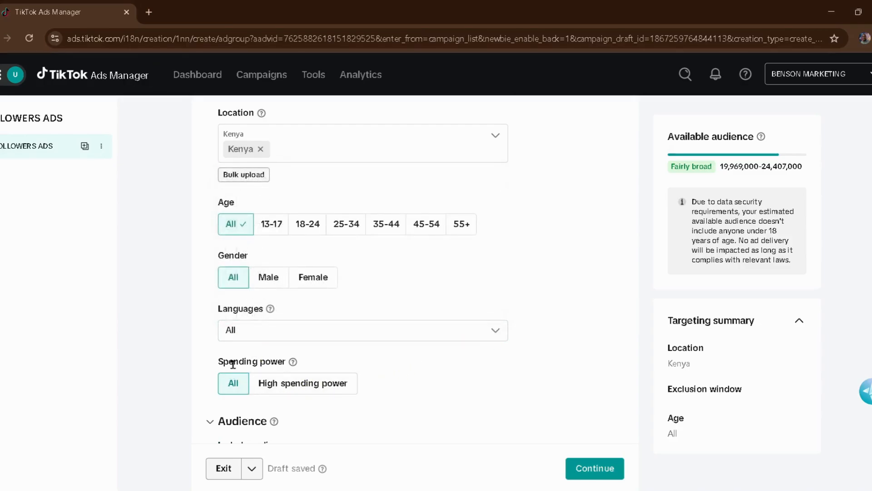
pyautogui.scroll(-3, 262, 384)
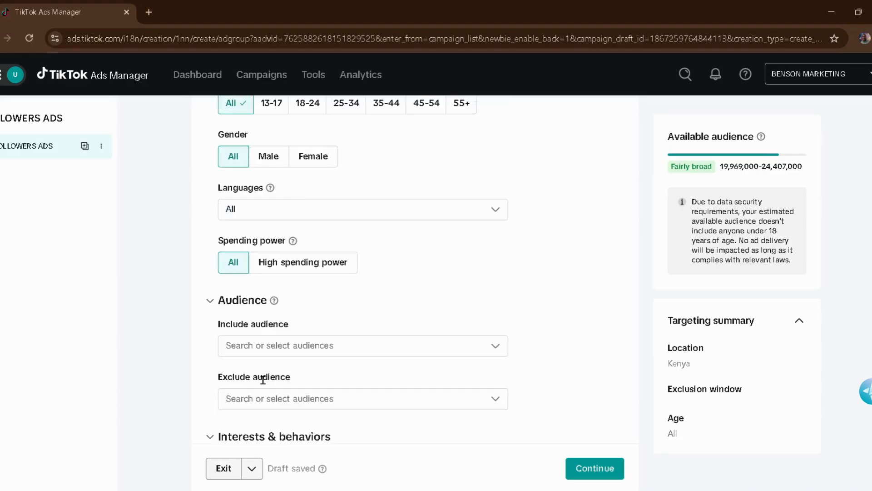
pyautogui.scroll(-4, 257, 318)
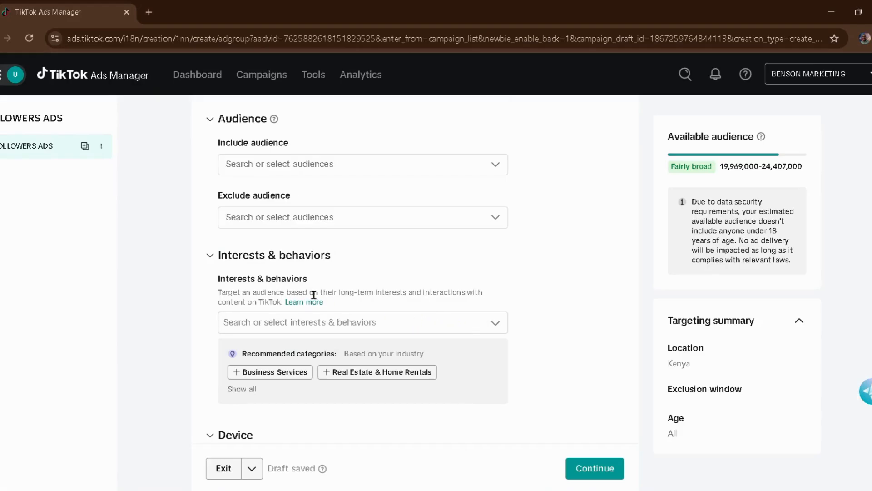
pyautogui.scroll(-3, 257, 302)
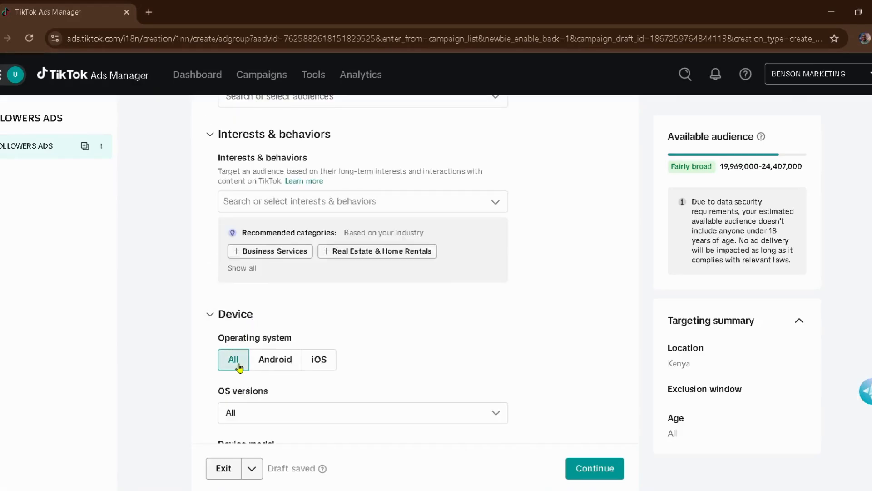
pyautogui.scroll(-6, 238, 393)
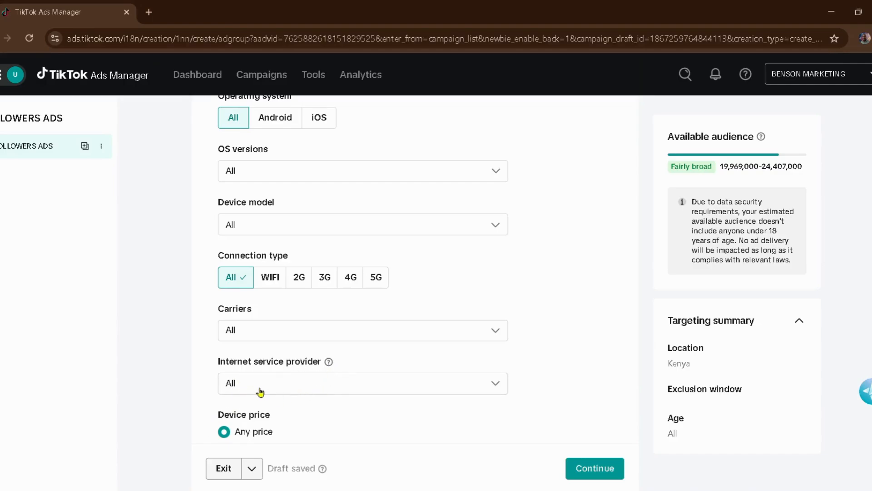
pyautogui.scroll(-3, 260, 390)
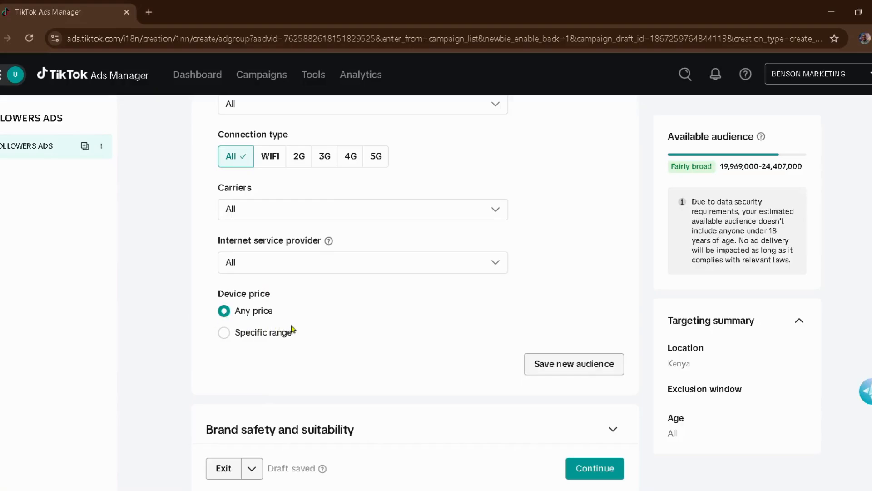
# Set the ad group's daily budget to 1000 KES
pyautogui.scroll(-5, 283, 354)
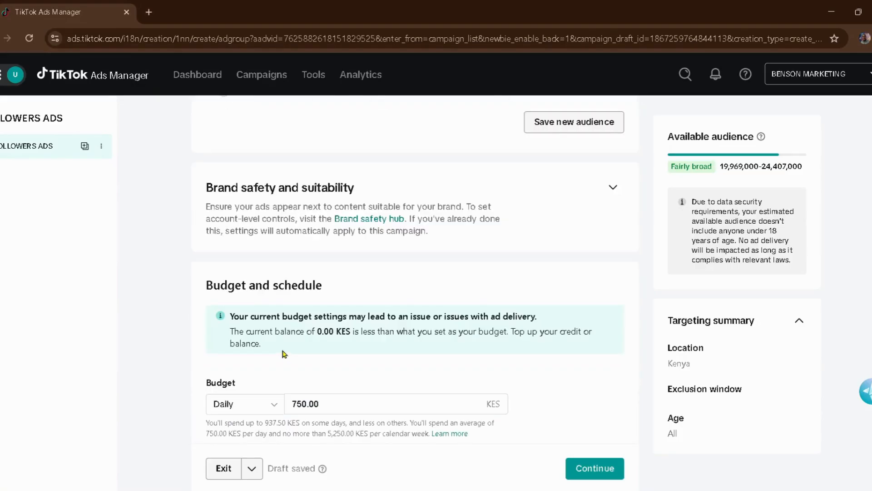
pyautogui.scroll(-1, 282, 354)
pyautogui.click(305, 343)
pyautogui.press('BackSpace')
pyautogui.press('BackSpace')
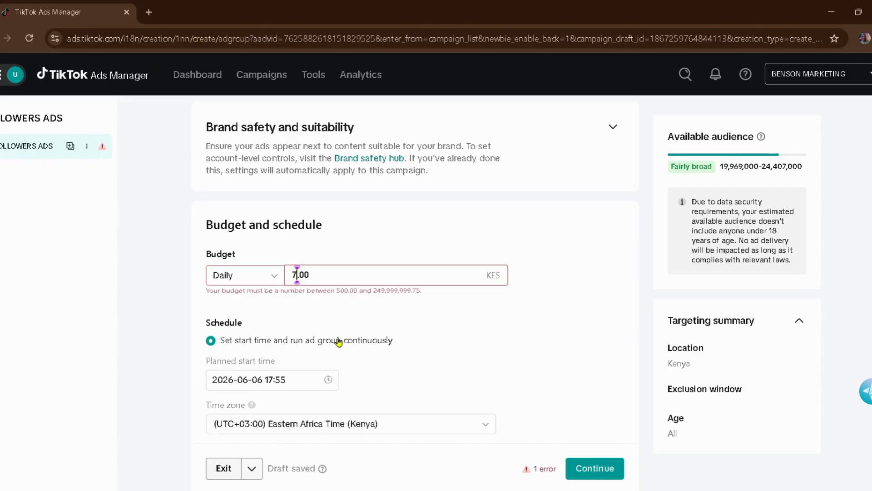
pyautogui.hotkey('ctrl', 'a')
pyautogui.press('BackSpace')
pyautogui.write('1')
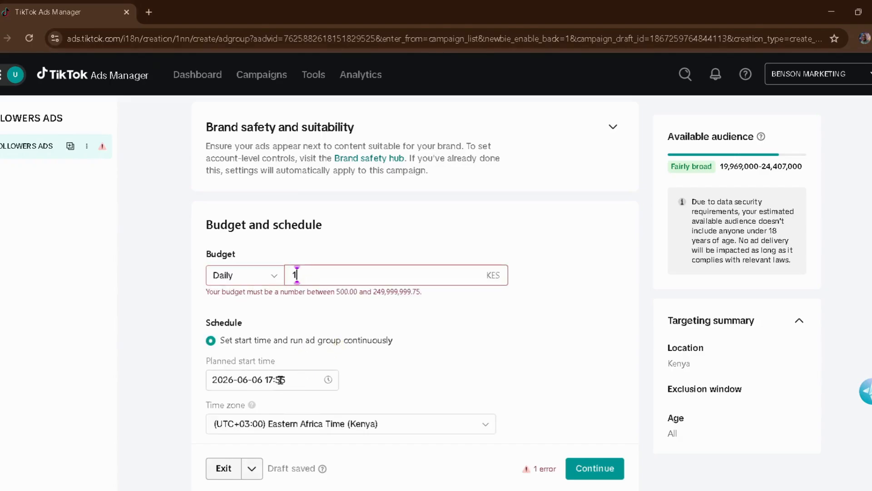
pyautogui.write('000')
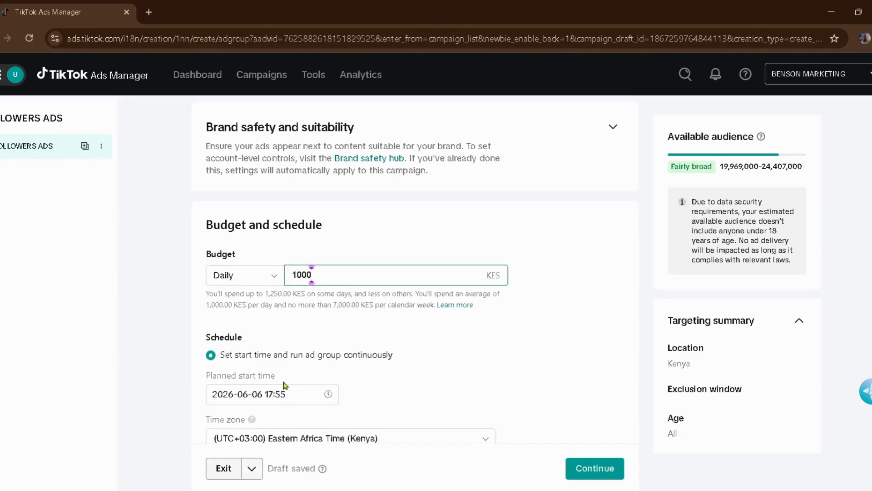
pyautogui.scroll(-3, 315, 368)
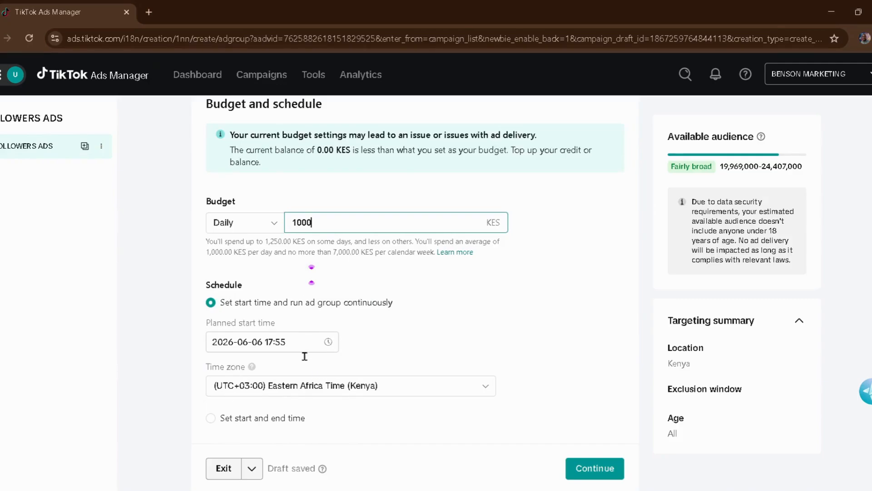
pyautogui.click(303, 352)
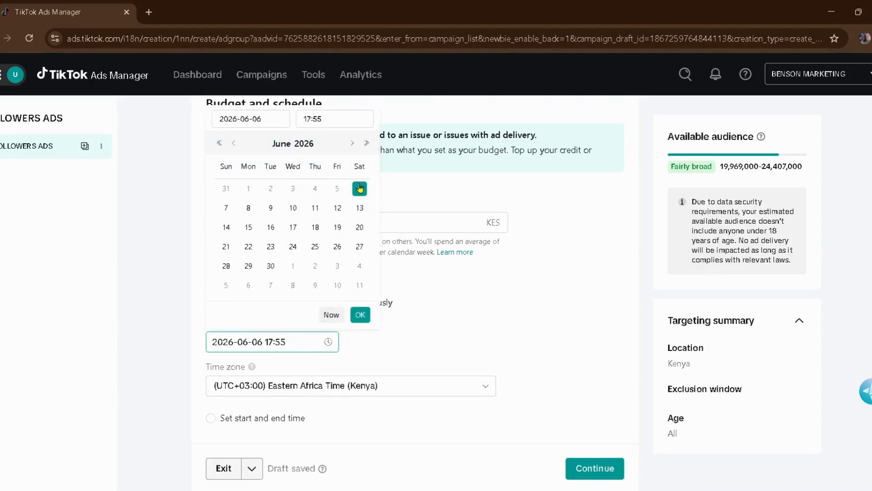
pyautogui.click(361, 315)
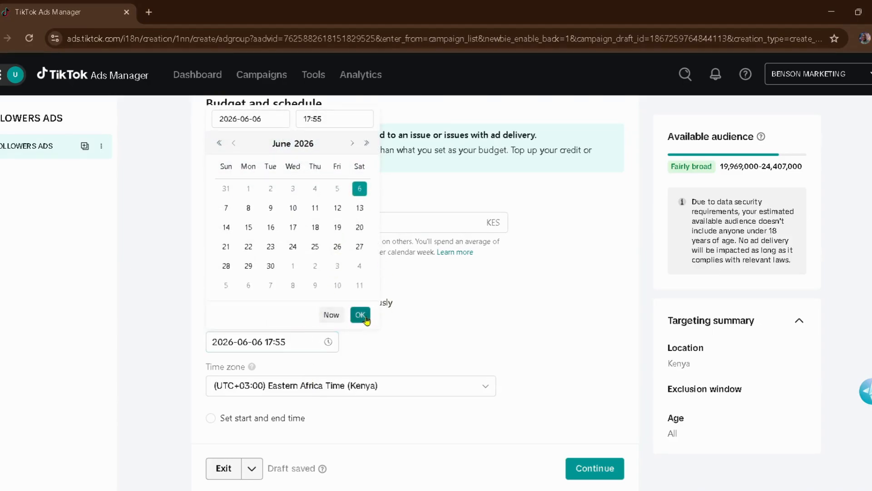
# Set the ad group's planned start time to 18:00 on 2026-06-06
pyautogui.click(298, 346)
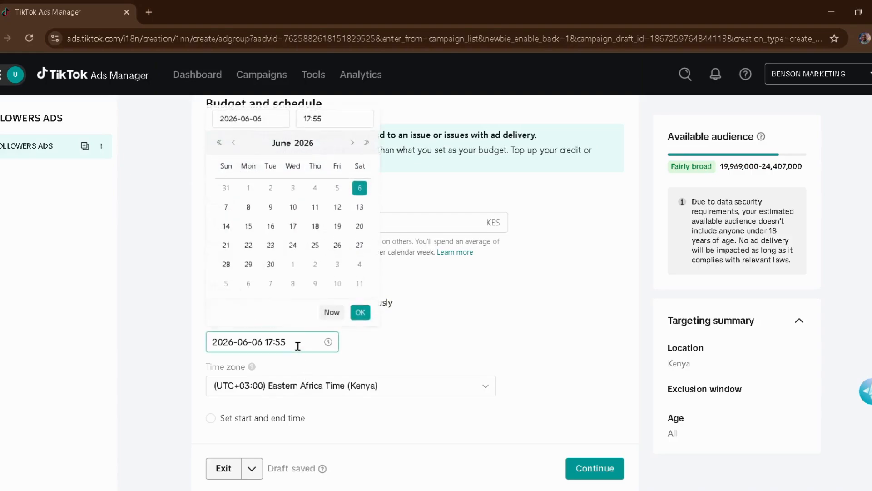
pyautogui.click(314, 119)
pyautogui.click(334, 160)
pyautogui.scroll(1, 393, 200)
pyautogui.scroll(5, 393, 194)
pyautogui.scroll(10, 392, 193)
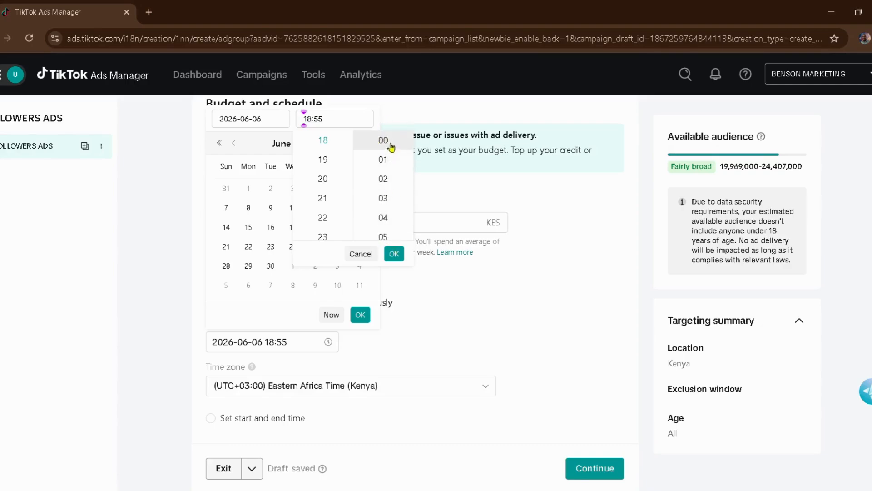
pyautogui.click(385, 142)
pyautogui.click(394, 254)
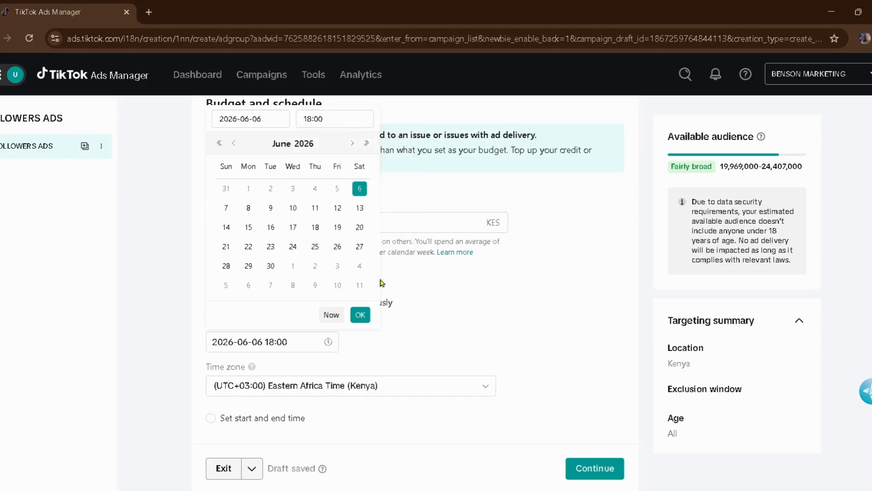
pyautogui.click(360, 314)
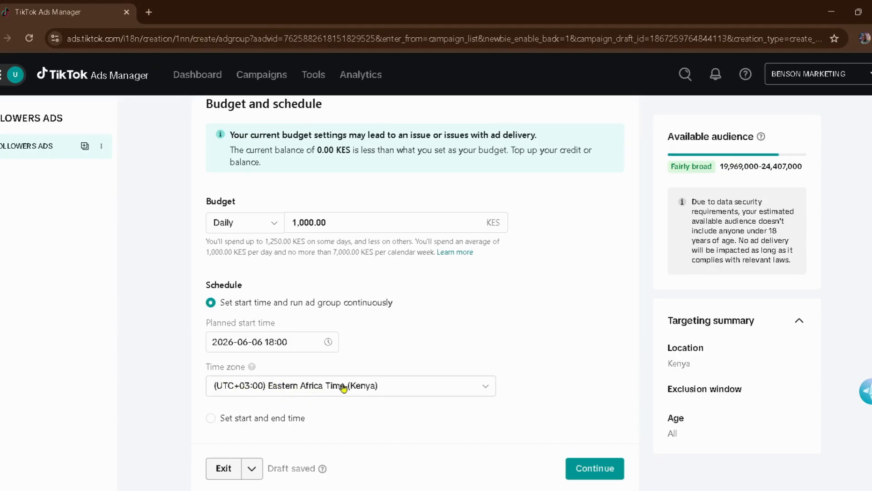
pyautogui.scroll(-1, 353, 386)
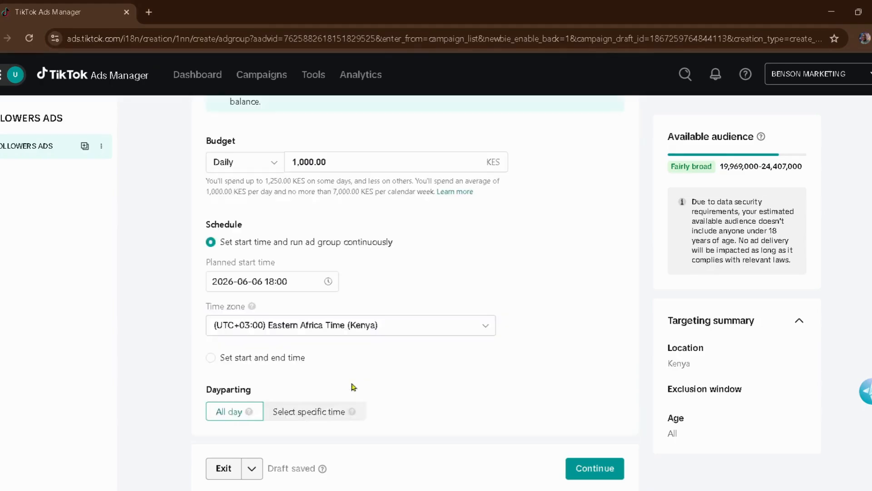
pyautogui.click(273, 361)
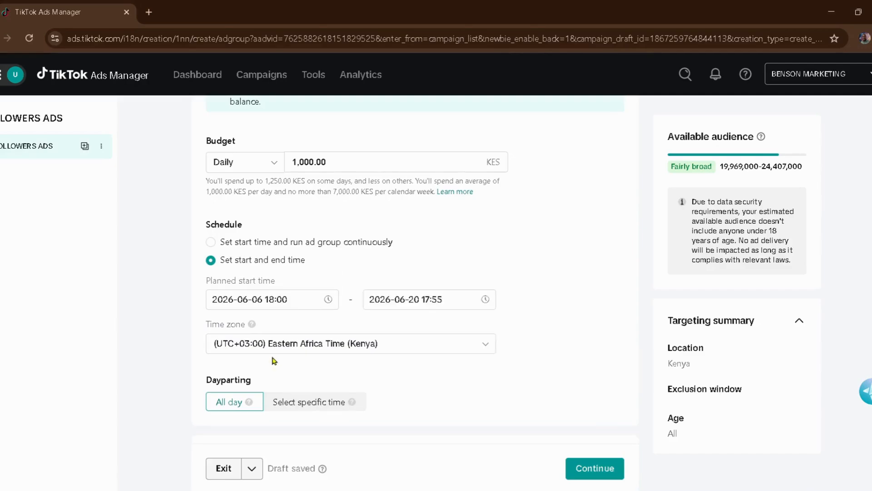
pyautogui.click(399, 300)
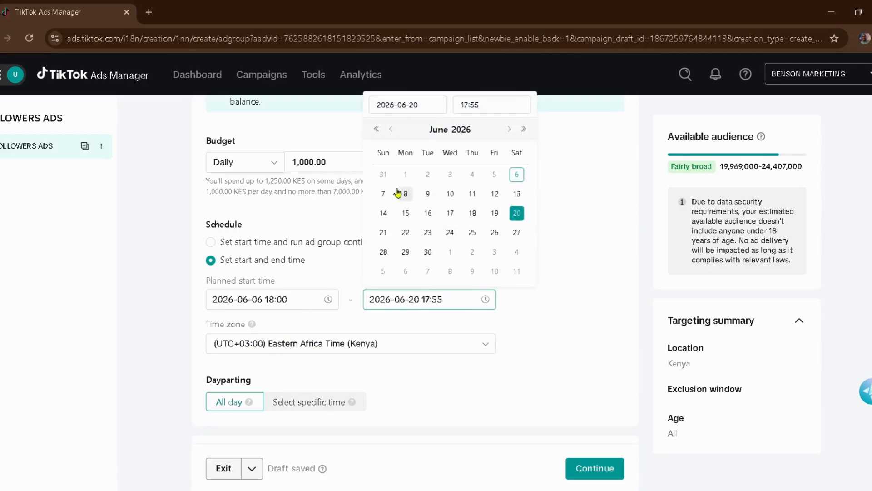
pyautogui.click(383, 194)
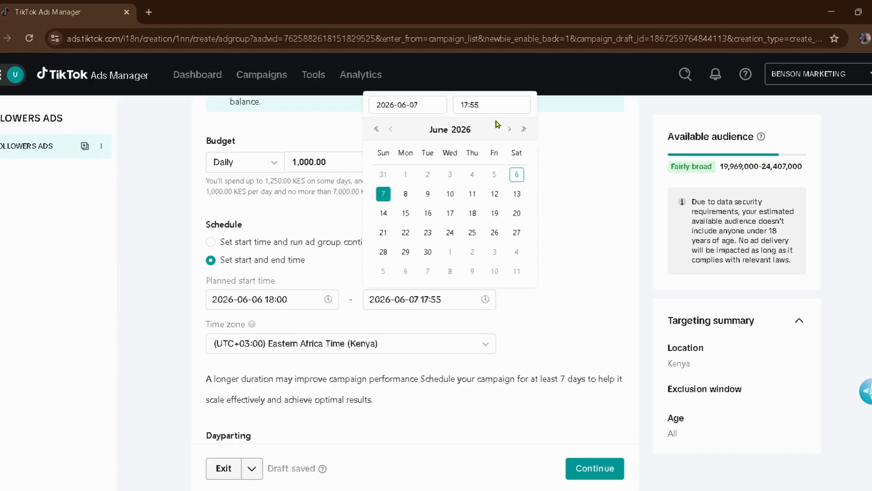
pyautogui.click(472, 106)
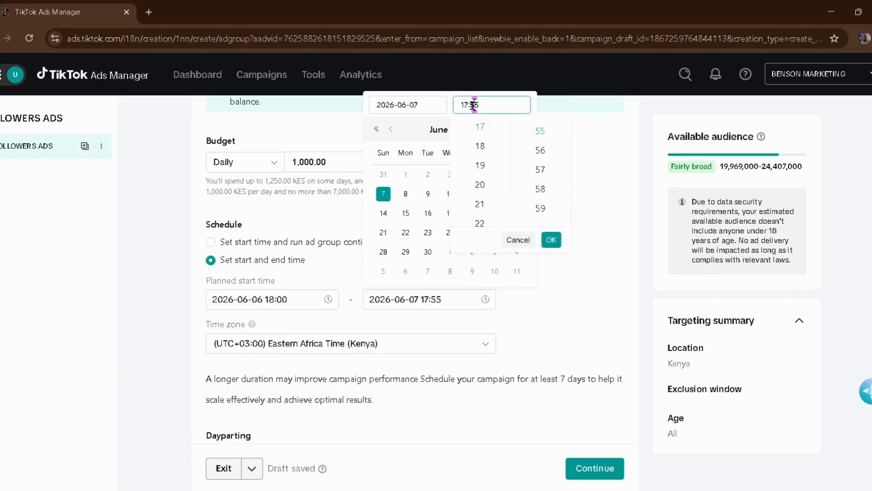
pyautogui.click(495, 146)
pyautogui.scroll(15, 536, 157)
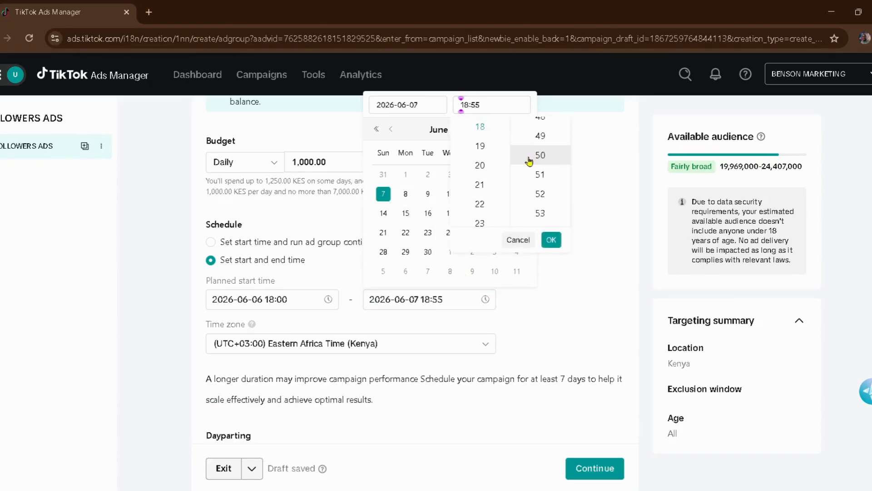
pyautogui.scroll(2, 541, 161)
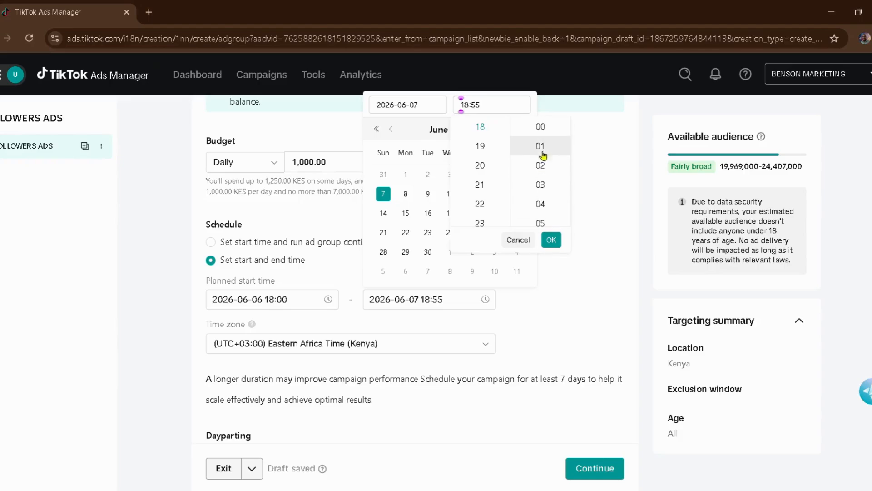
pyautogui.click(545, 124)
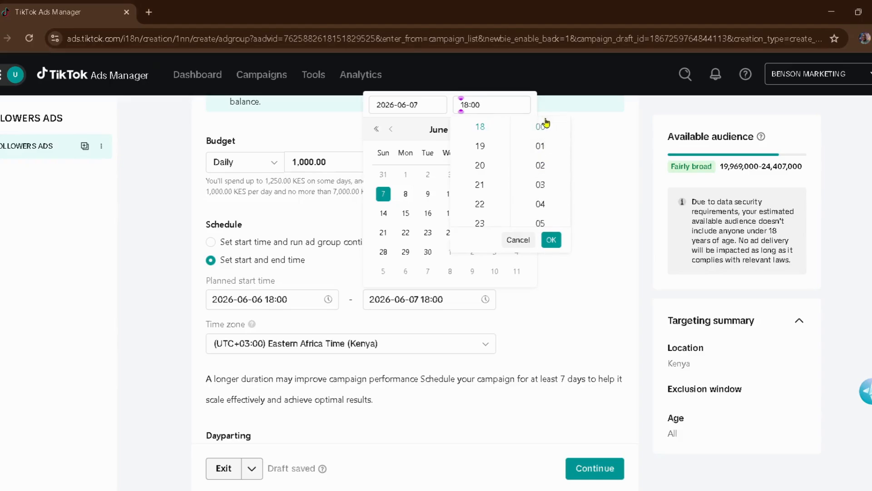
pyautogui.click(556, 243)
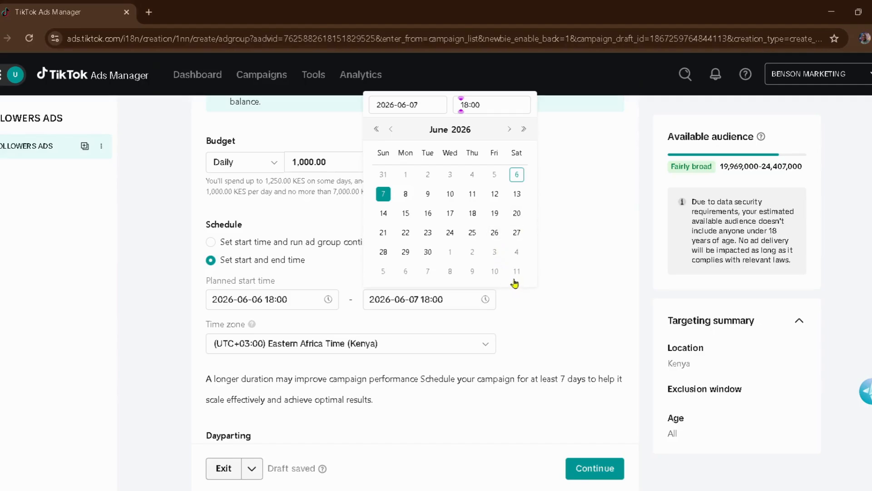
pyautogui.click(595, 253)
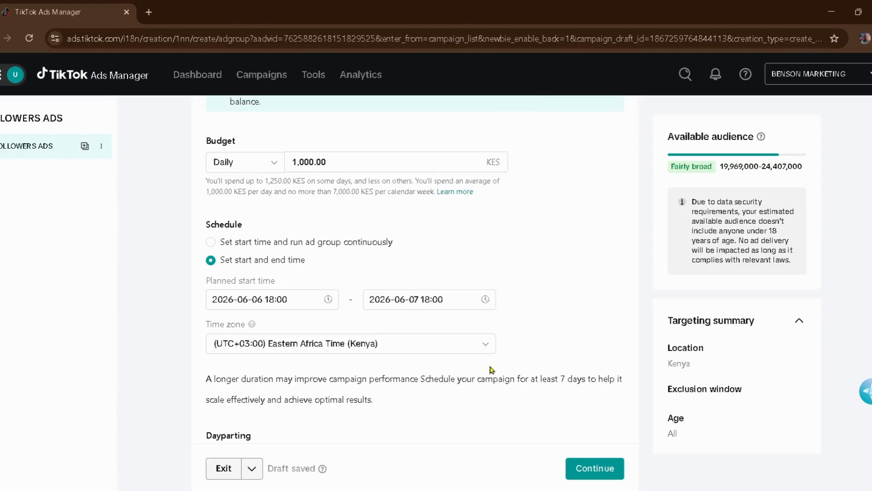
# Set the bid strategy to Maximum delivery and continue to the ad setup
pyautogui.scroll(-4, 335, 335)
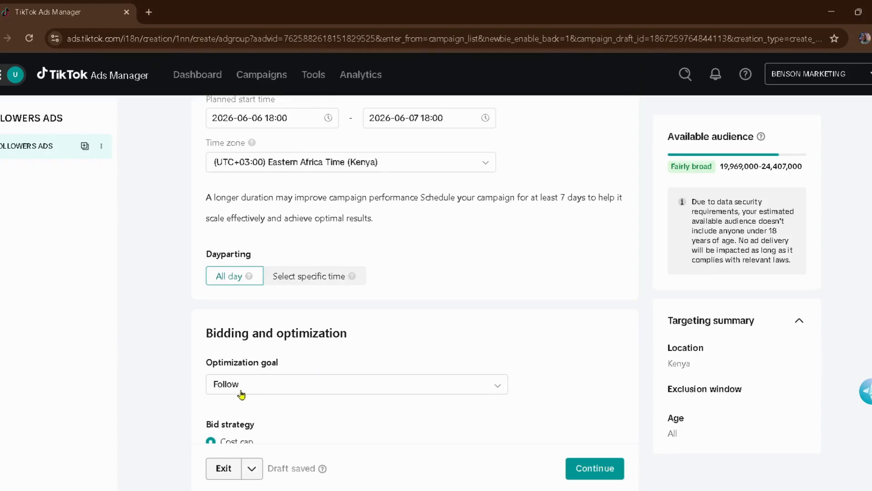
pyautogui.scroll(-4, 240, 393)
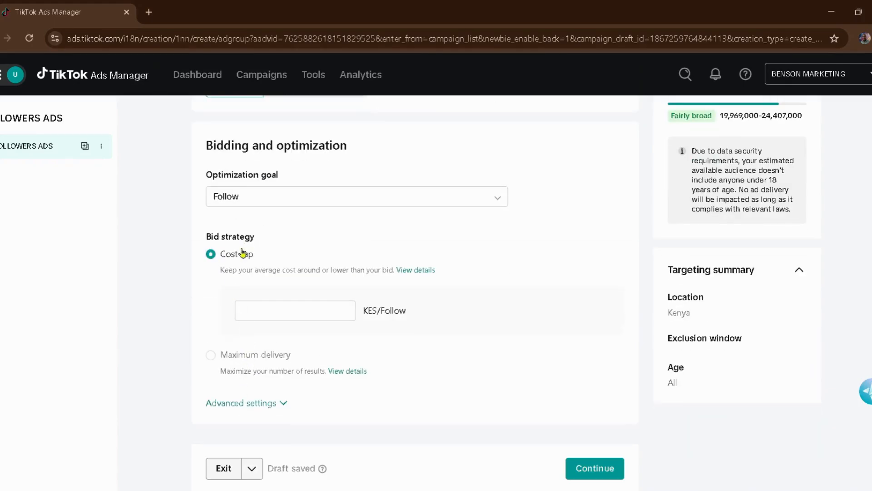
pyautogui.click(213, 359)
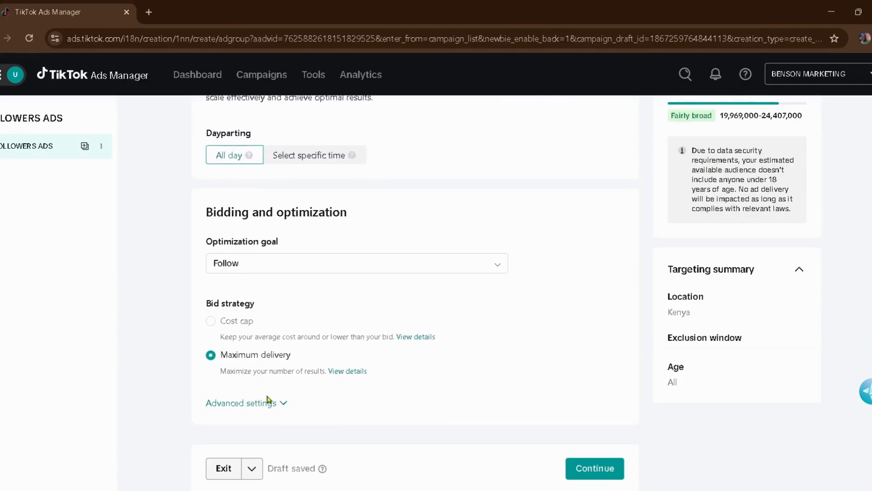
pyautogui.click(583, 468)
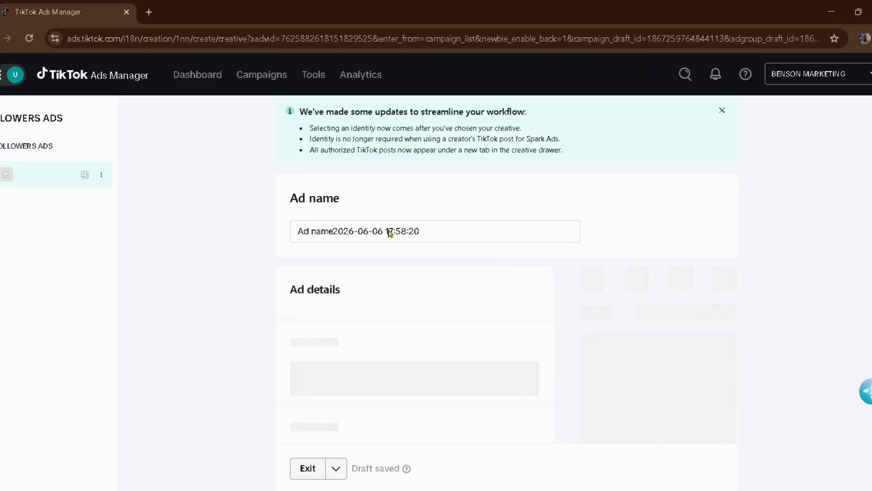
# Replace the default ad name with the copied text FOLLOWERS ADS
pyautogui.click(424, 227)
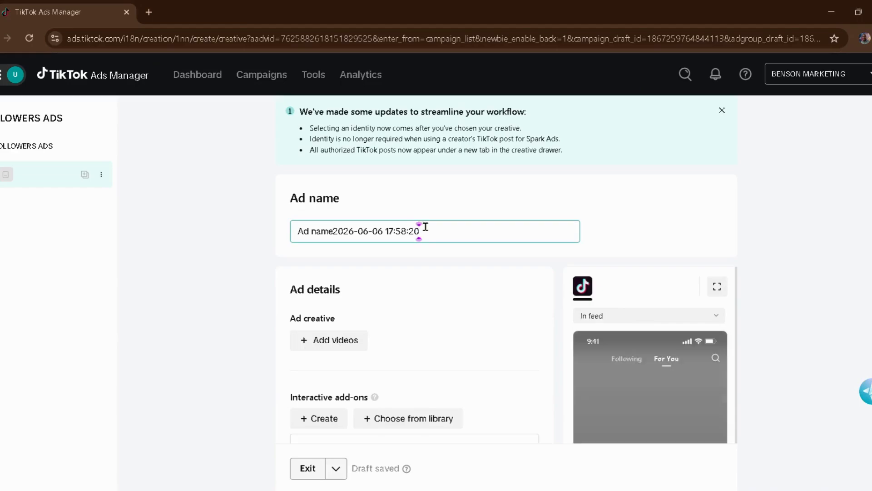
pyautogui.press('BackSpace')
pyautogui.press('BackSpace')
pyautogui.press('BackSpace')
pyautogui.press('BackSpace')
pyautogui.press('BackSpace')
pyautogui.press('BackSpace')
pyautogui.press('BackSpace')
pyautogui.press('BackSpace')
pyautogui.press('BackSpace')
pyautogui.press('BackSpace')
pyautogui.press('BackSpace')
pyautogui.press('BackSpace')
pyautogui.press('BackSpace')
pyautogui.press('BackSpace')
pyautogui.press('BackSpace')
pyautogui.press('BackSpace')
pyautogui.press('BackSpace')
pyautogui.press('BackSpace')
pyautogui.press('BackSpace')
pyautogui.press('BackSpace')
pyautogui.press('BackSpace')
pyautogui.press('BackSpace')
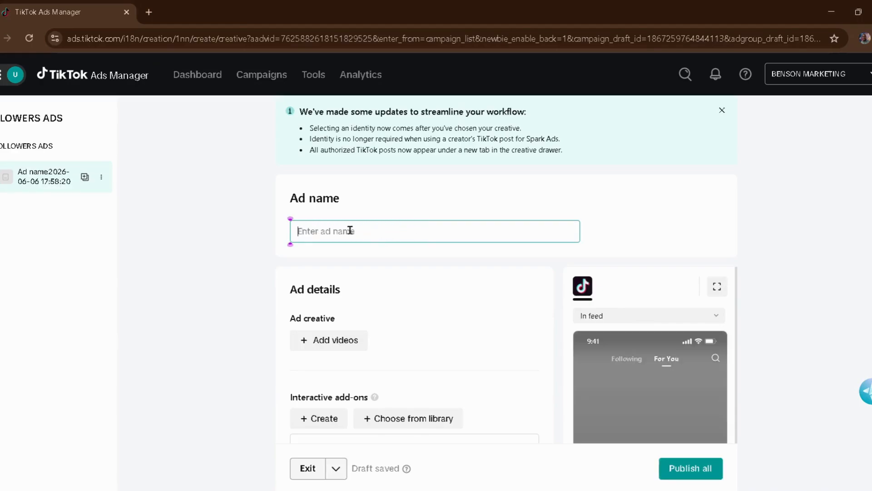
pyautogui.rightClick(349, 231)
pyautogui.click(376, 359)
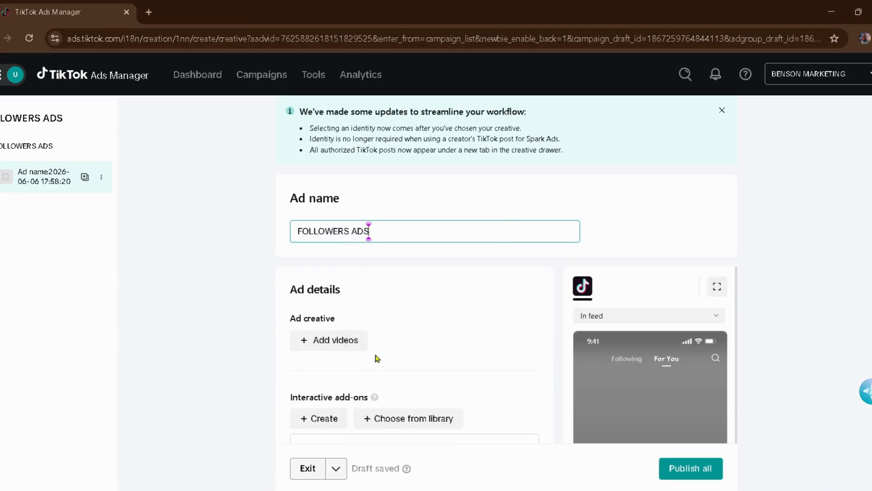
# Open the video selection for the ad's creative
pyautogui.scroll(-1, 354, 308)
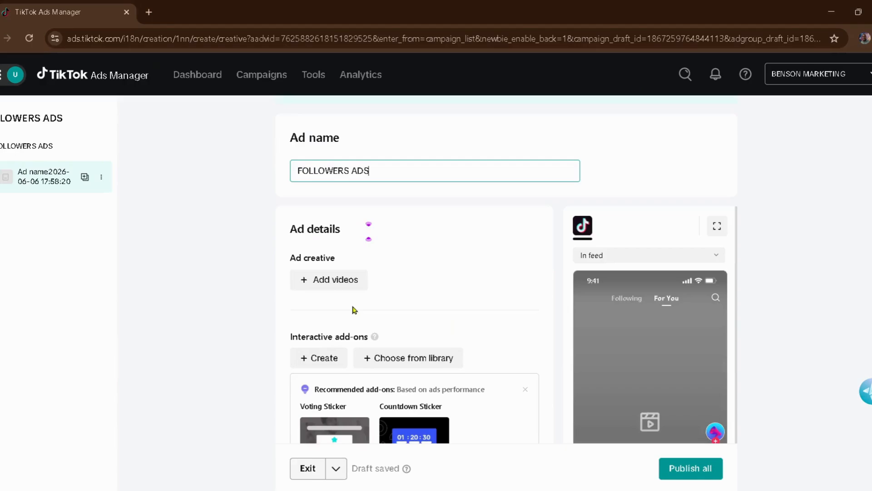
pyautogui.click(316, 281)
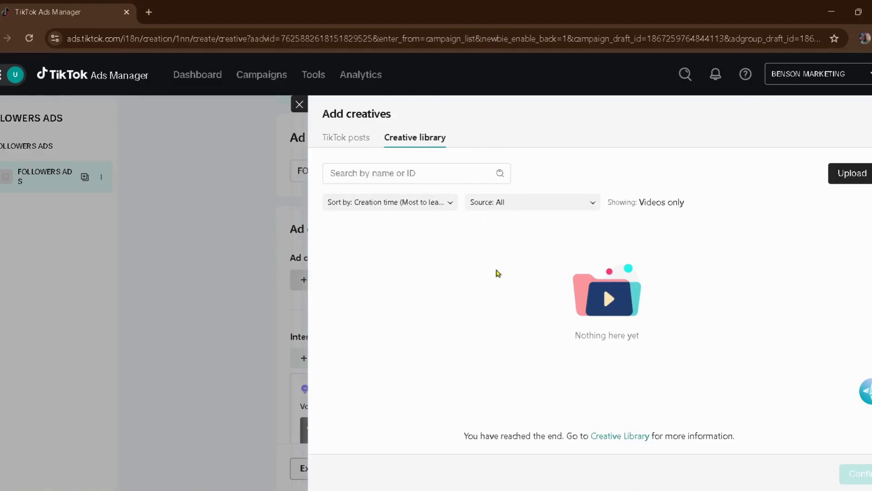
pyautogui.click(851, 173)
pyautogui.click(577, 221)
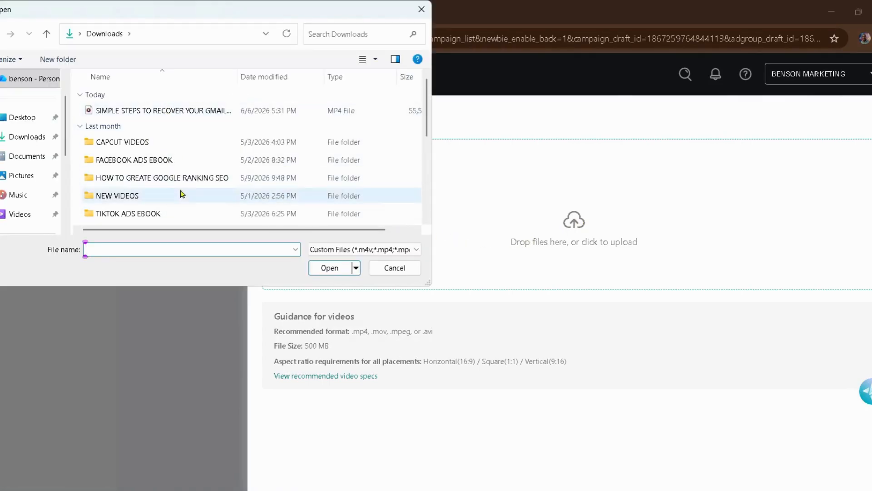
pyautogui.click(421, 9)
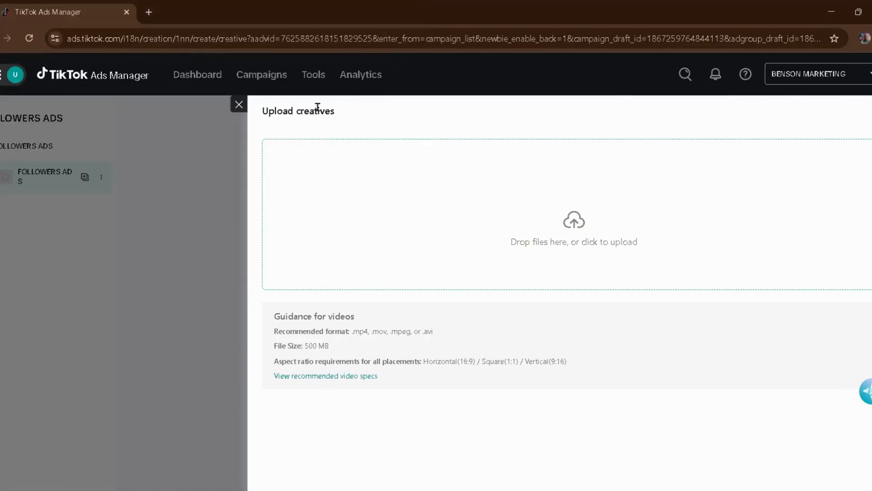
pyautogui.click(238, 104)
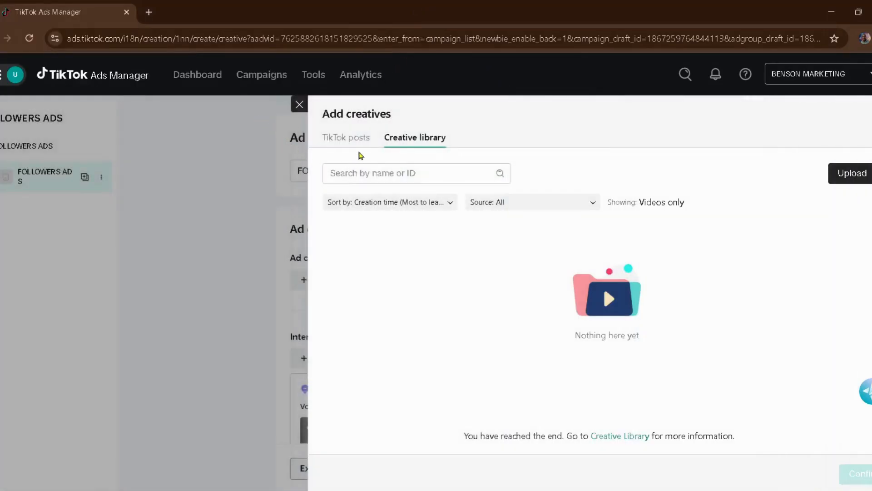
# Add the TikTok post about simple steps to recover your Gmail account as the ad's creative
pyautogui.click(357, 140)
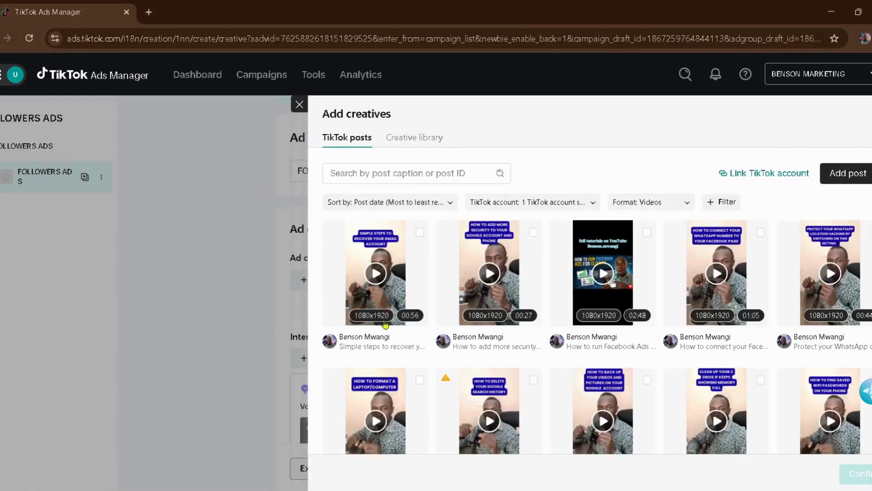
pyautogui.moveTo(412, 288)
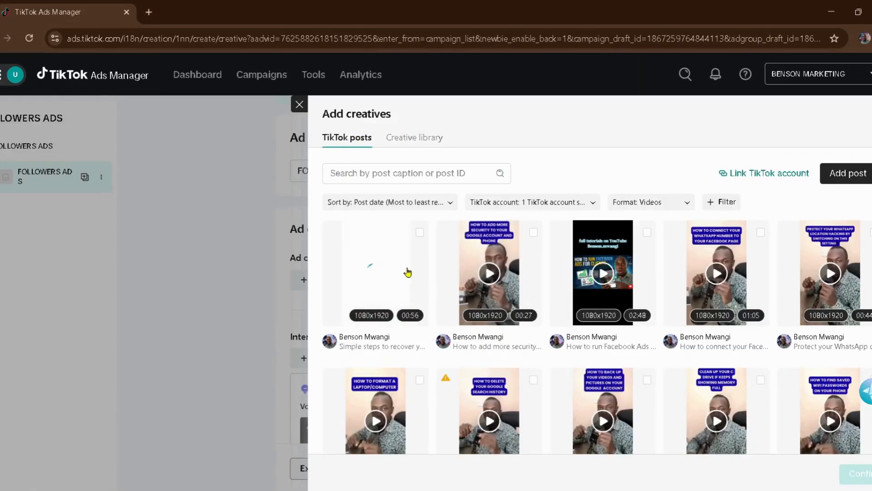
pyautogui.click(391, 275)
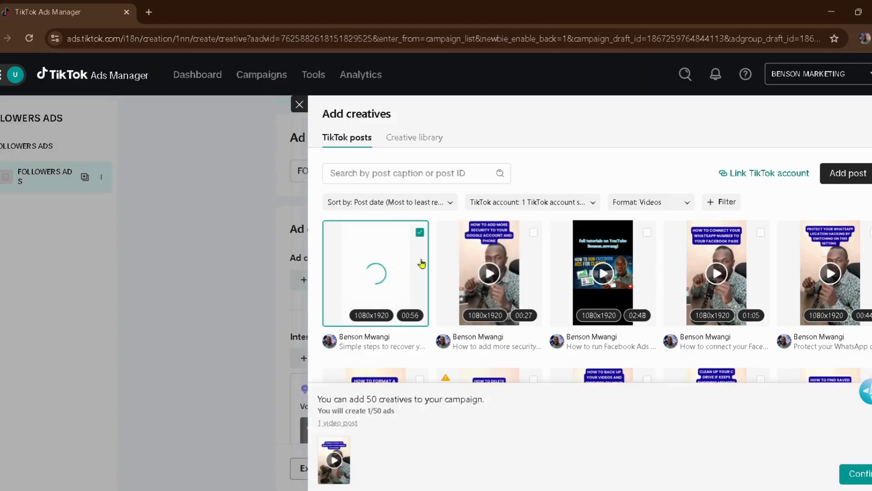
pyautogui.click(864, 475)
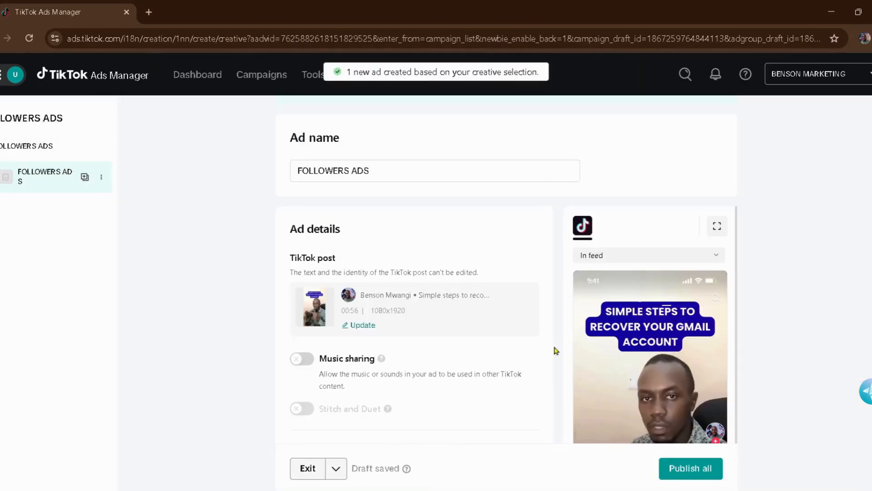
# Review the ad's music sharing, interactive add-ons, disclaimer and optional tracking settings
pyautogui.scroll(-3, 406, 363)
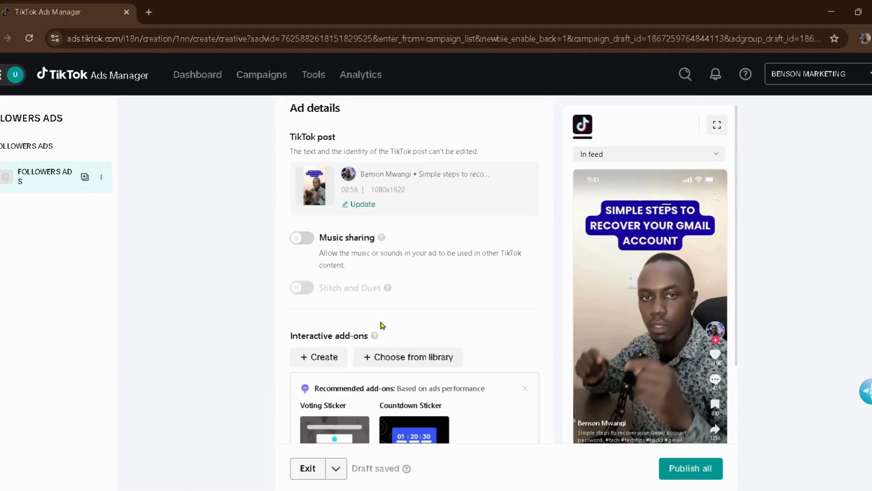
pyautogui.scroll(-4, 383, 326)
pyautogui.scroll(-4, 384, 297)
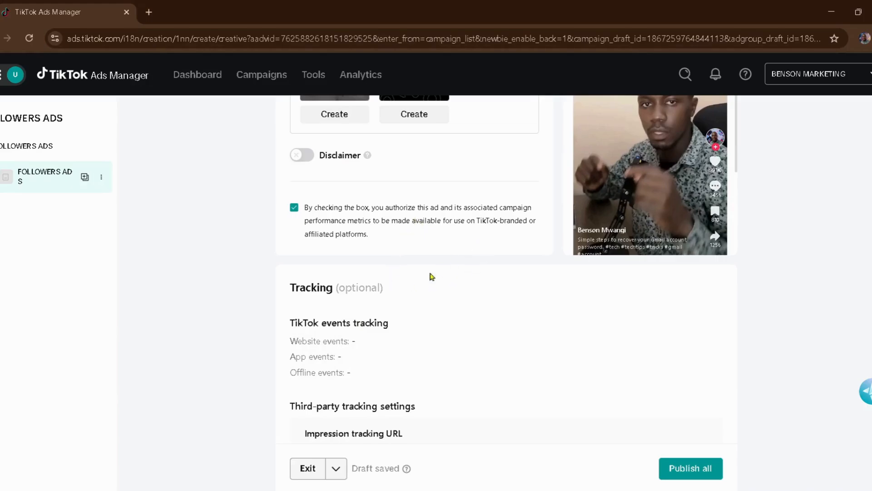
pyautogui.scroll(-4, 424, 332)
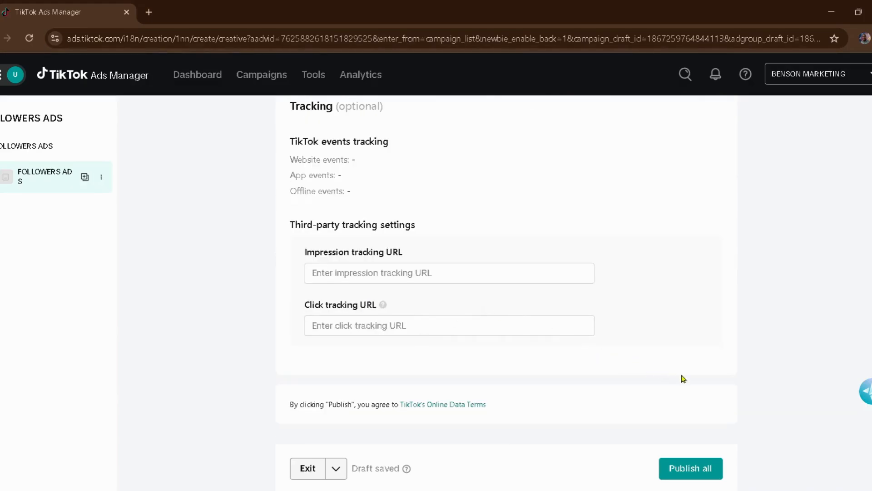